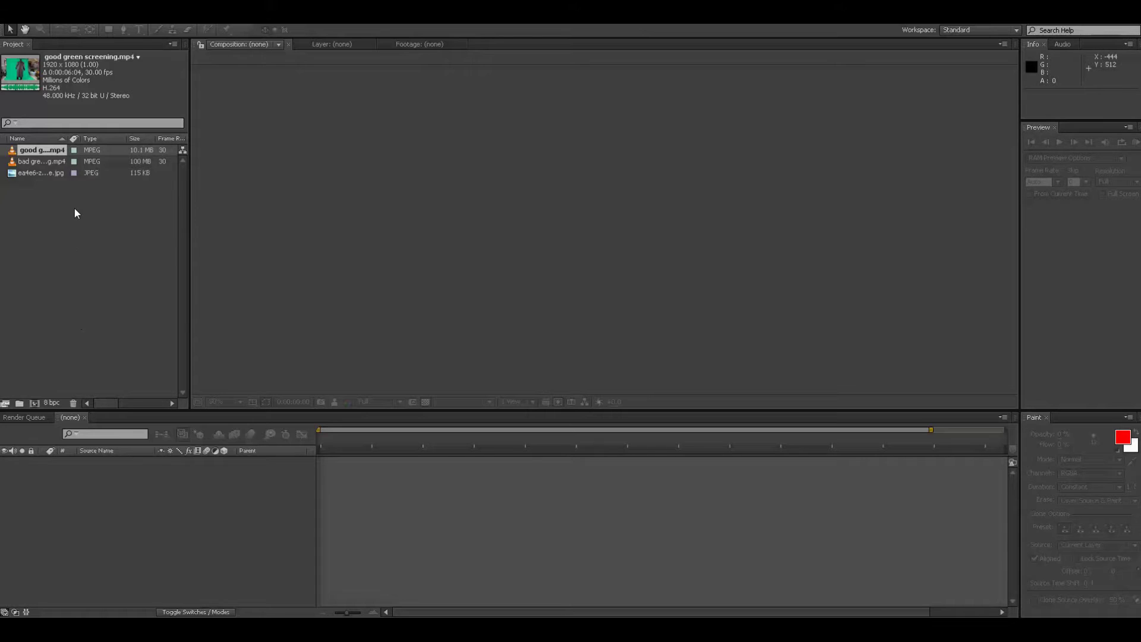
Select bad green screening.mp4 in the Project panel
{"action": "left_click", "coordinate": [36, 162]}
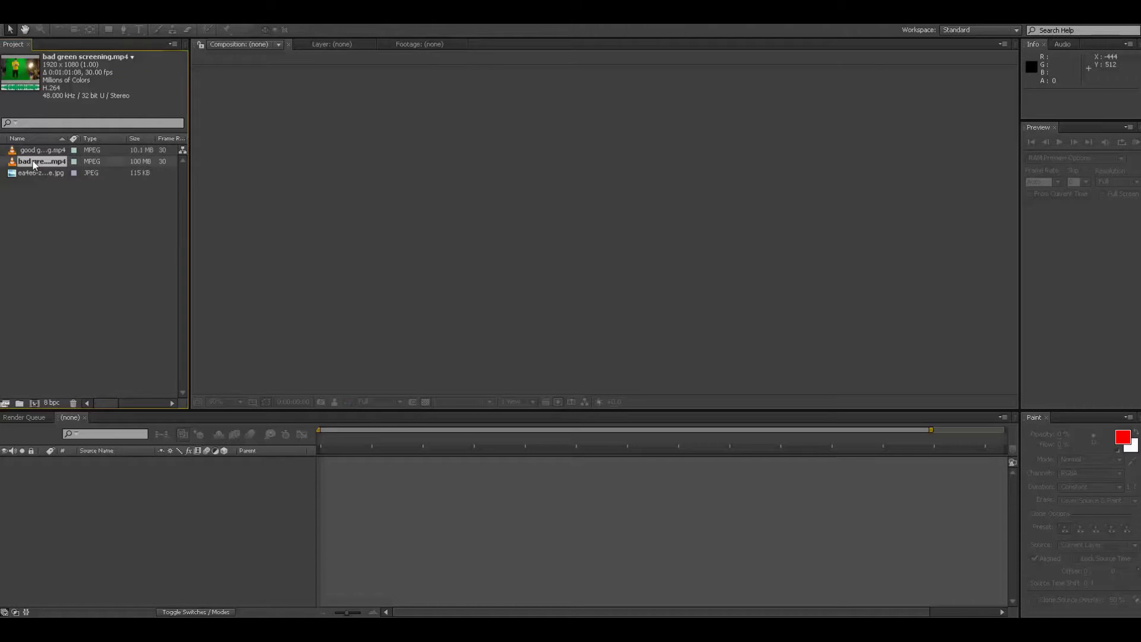
Drag bad green screening.mp4 into the empty viewer to build a composition from it
{"action": "left_click_drag", "start_coordinate": [33, 163], "coordinate": [509, 316]}
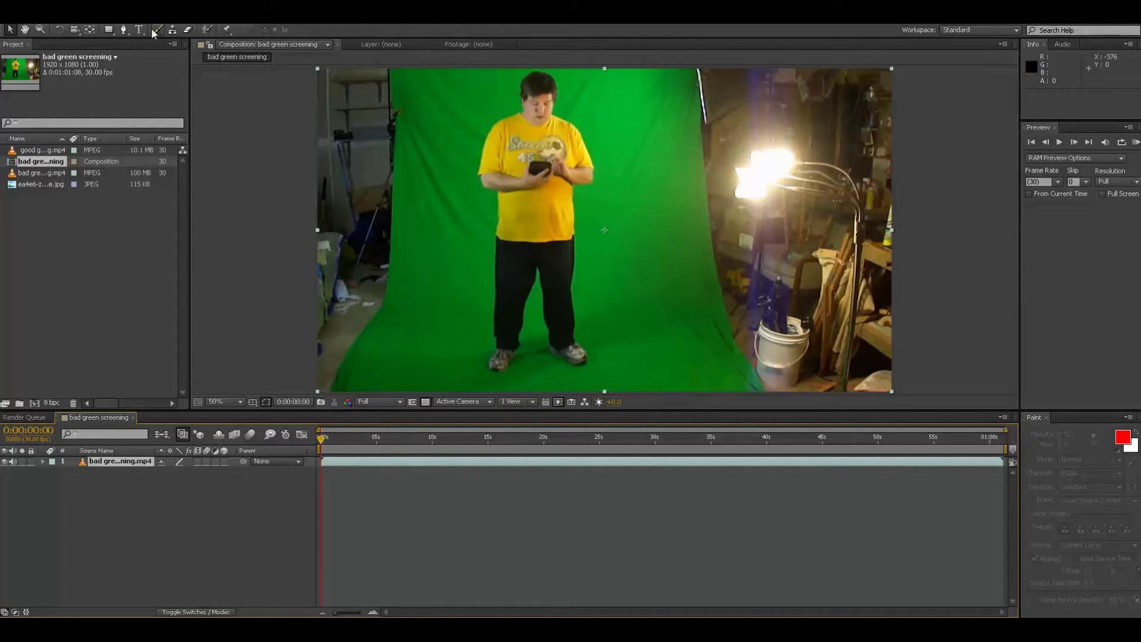
Apply Keylight (1.2) to the green-screen footage from the Effect menu
{"action": "left_click", "coordinate": [135, 21]}
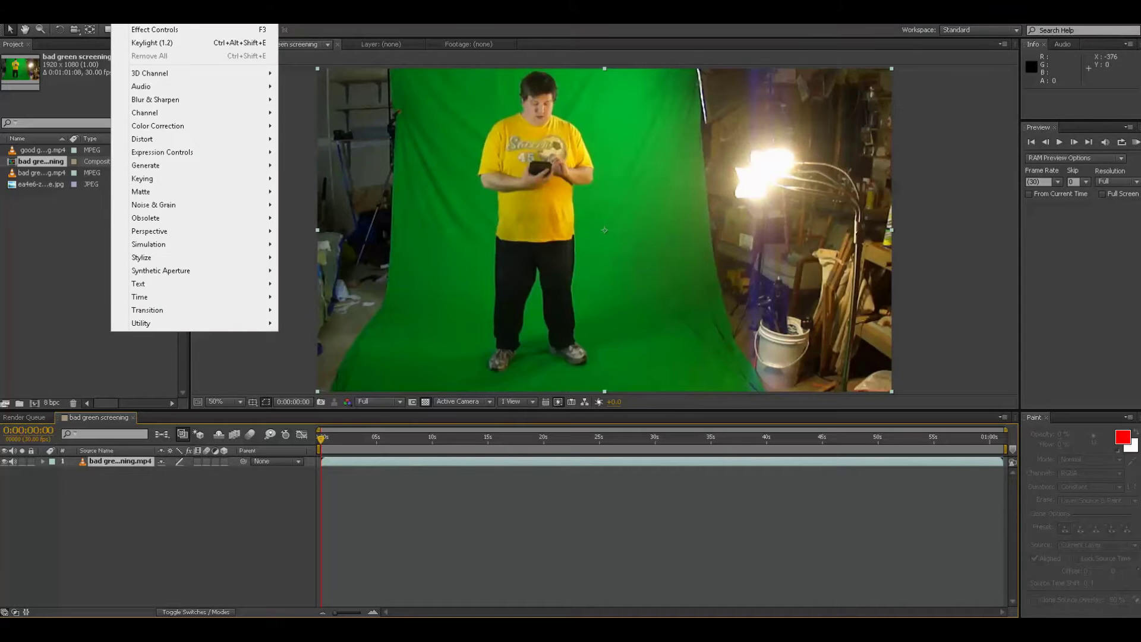
{"action": "mouse_move", "coordinate": [172, 179]}
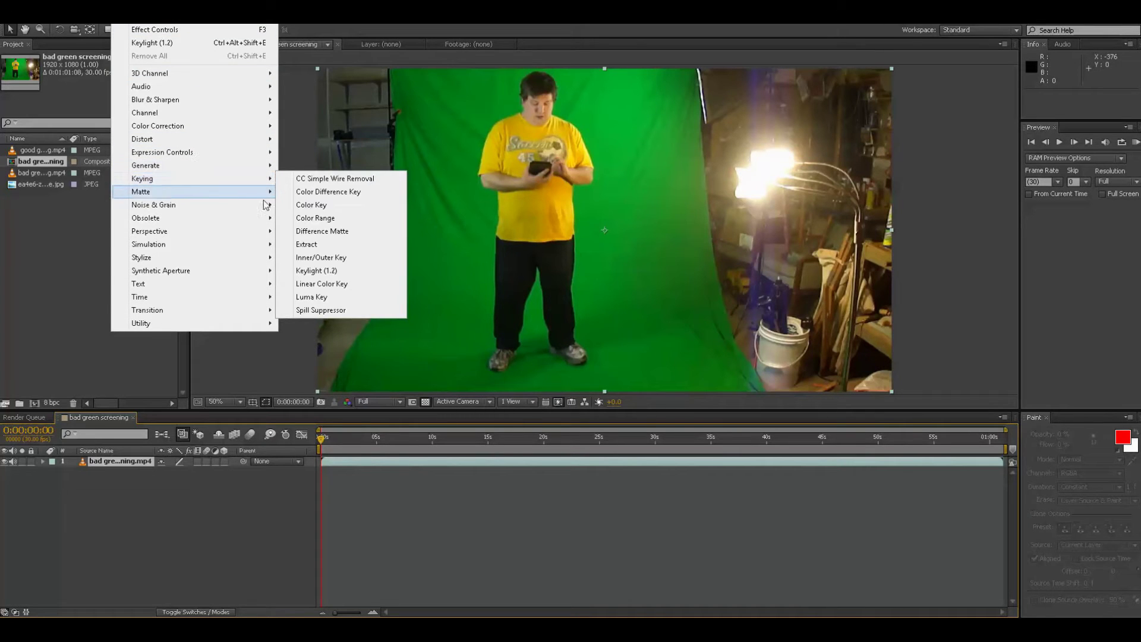
{"action": "left_click", "coordinate": [351, 270]}
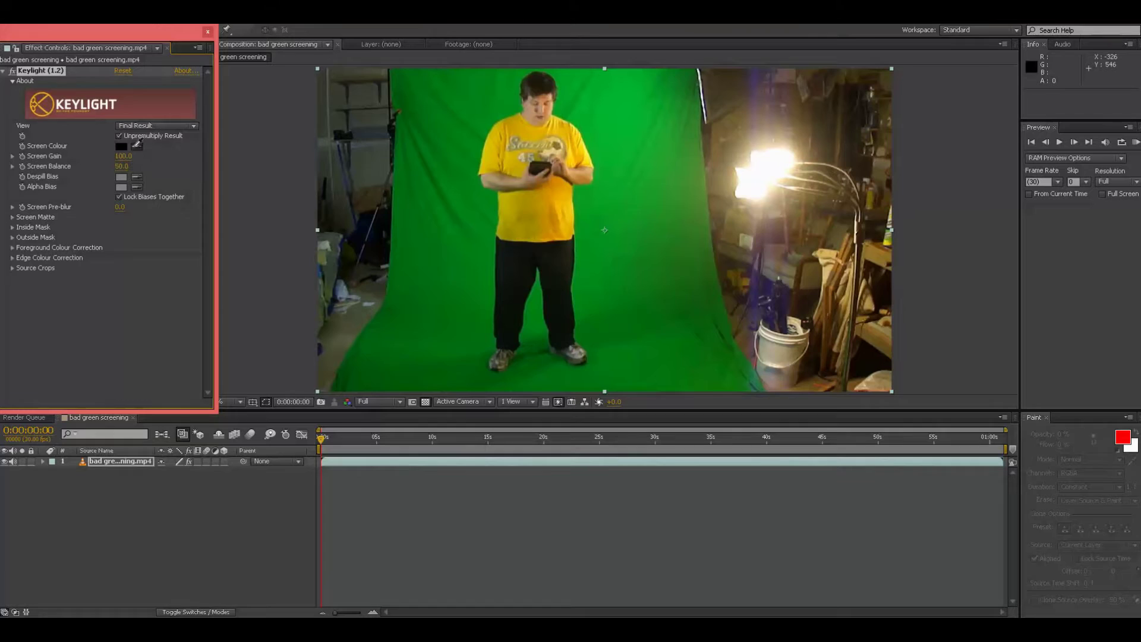
Eyedrop the green backdrop as Screen Colour, set Screen Gain to 257, and raise Screen Balance
{"action": "left_click", "coordinate": [445, 252]}
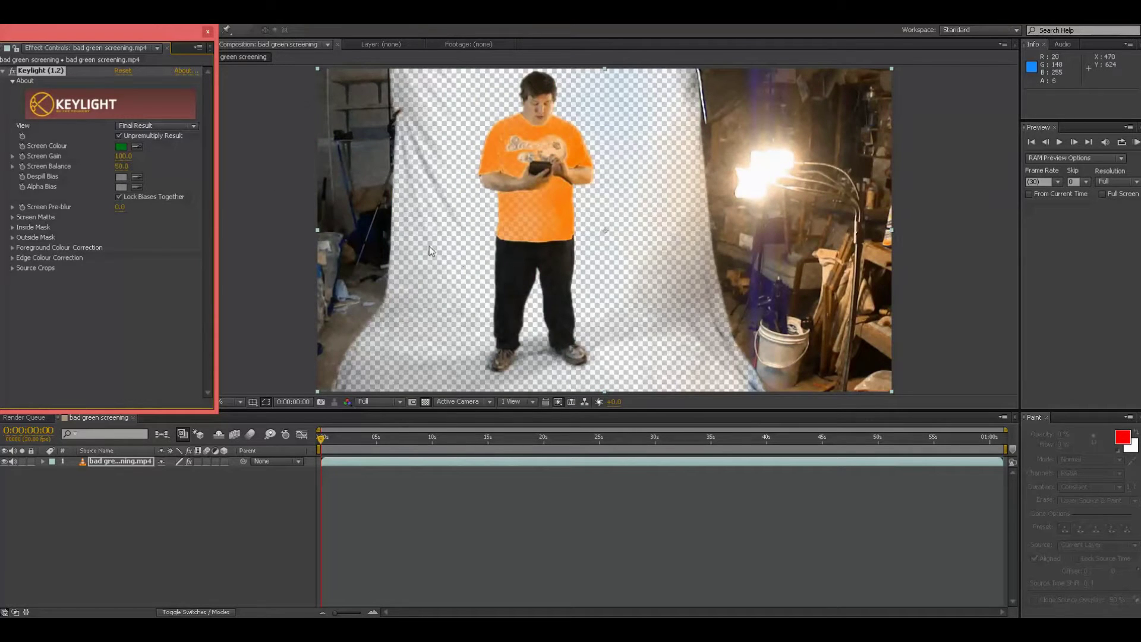
{"action": "left_click", "coordinate": [123, 157]}
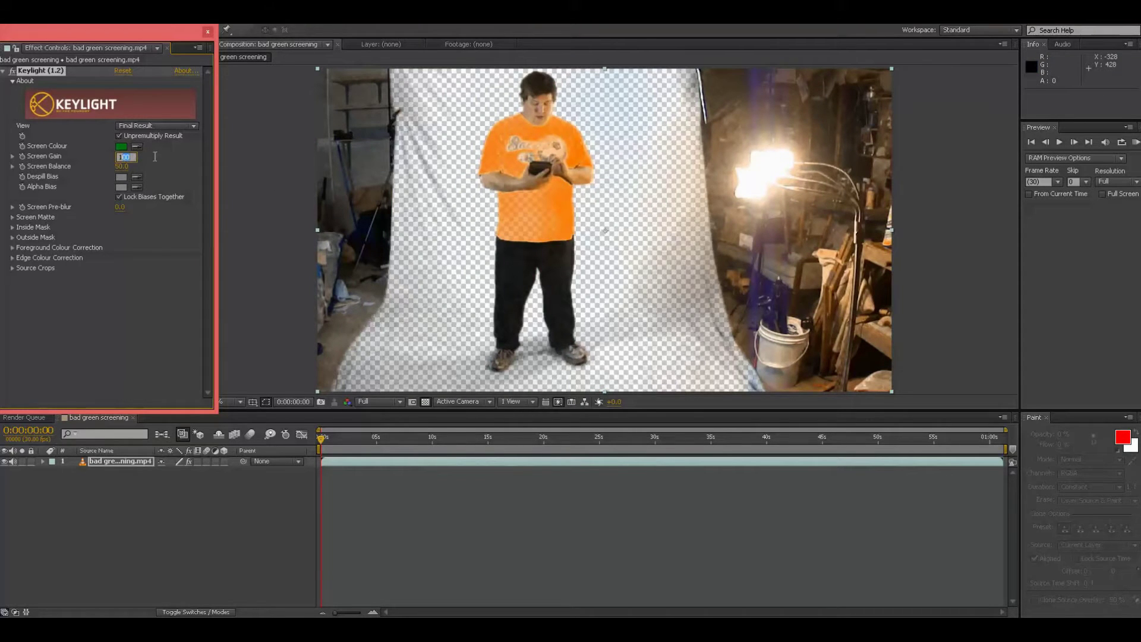
{"action": "type", "text": "31"}
{"action": "key", "text": "Return"}
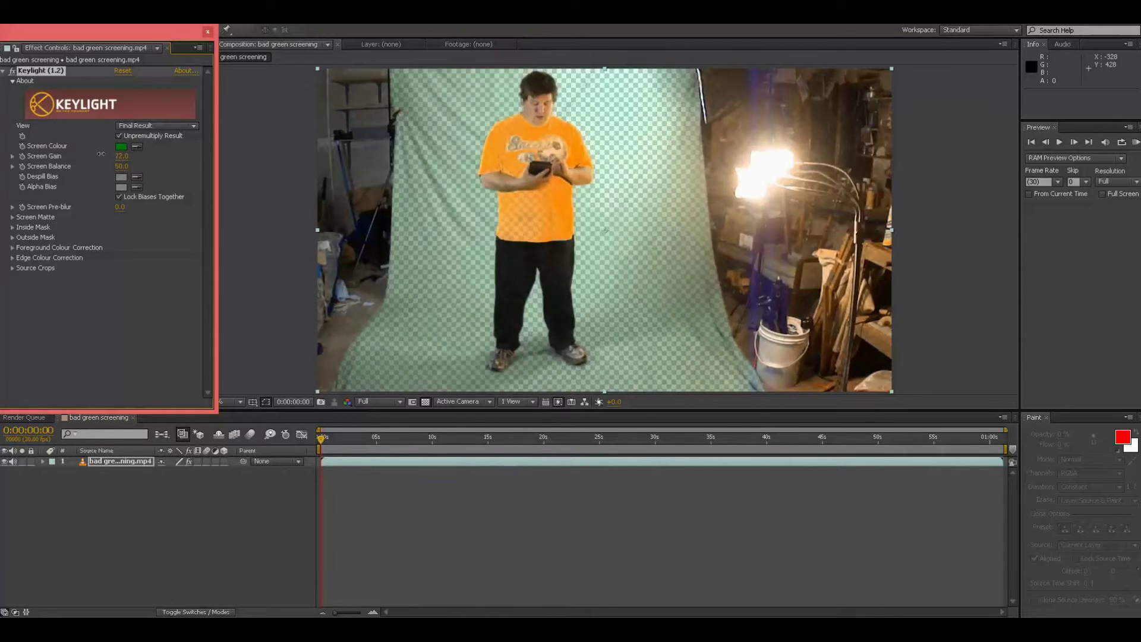
{"action": "left_click_drag", "start_coordinate": [122, 166], "coordinate": [272, 176]}
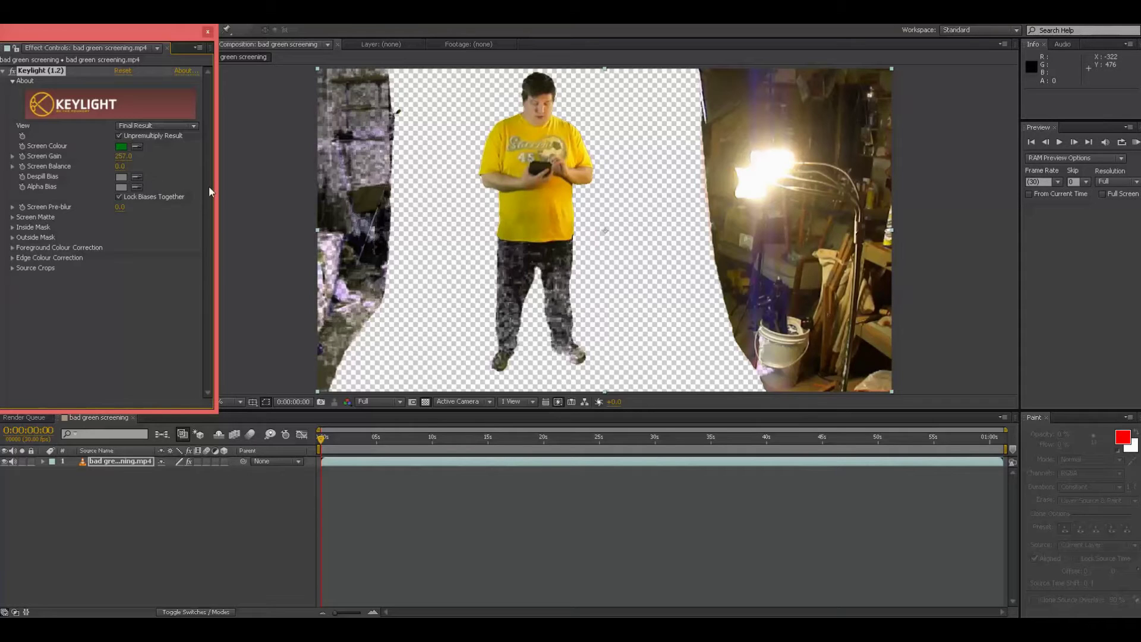
Close Effect Controls and start a new 1920x1080, 29.97 fps composition with a 1-second duration
{"action": "left_click", "coordinate": [207, 31]}
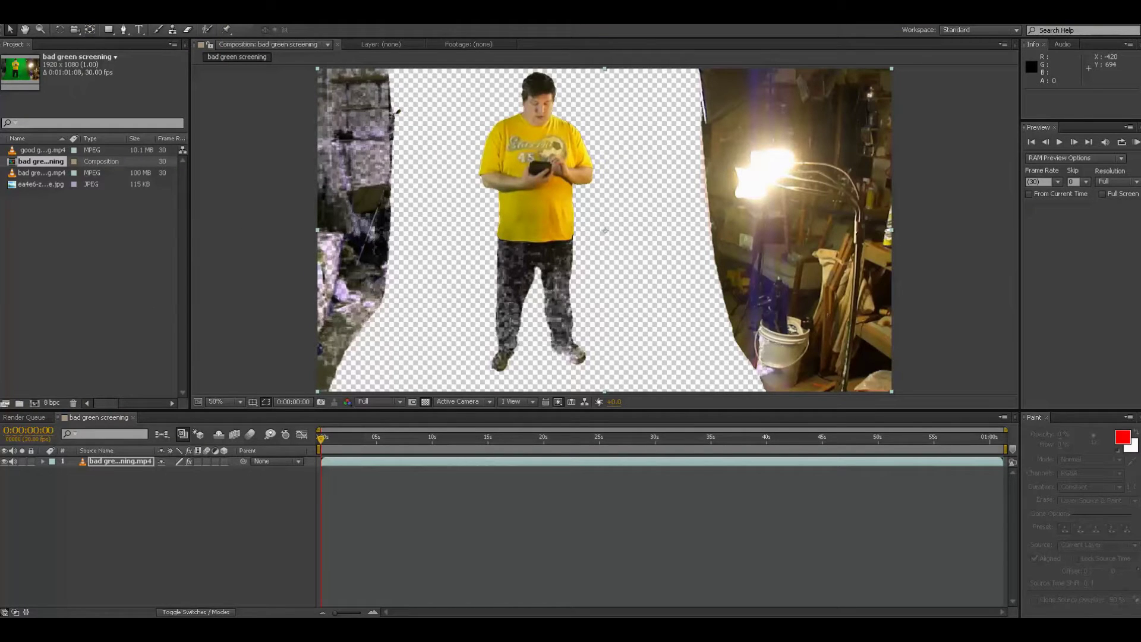
{"action": "left_click", "coordinate": [62, 17]}
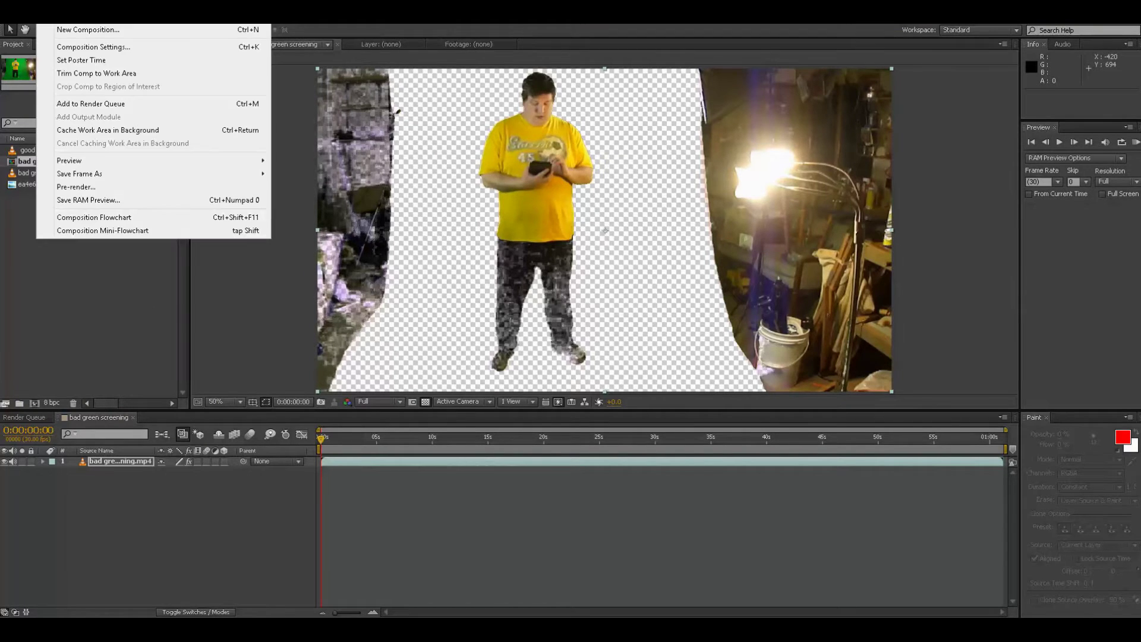
{"action": "left_click", "coordinate": [63, 29]}
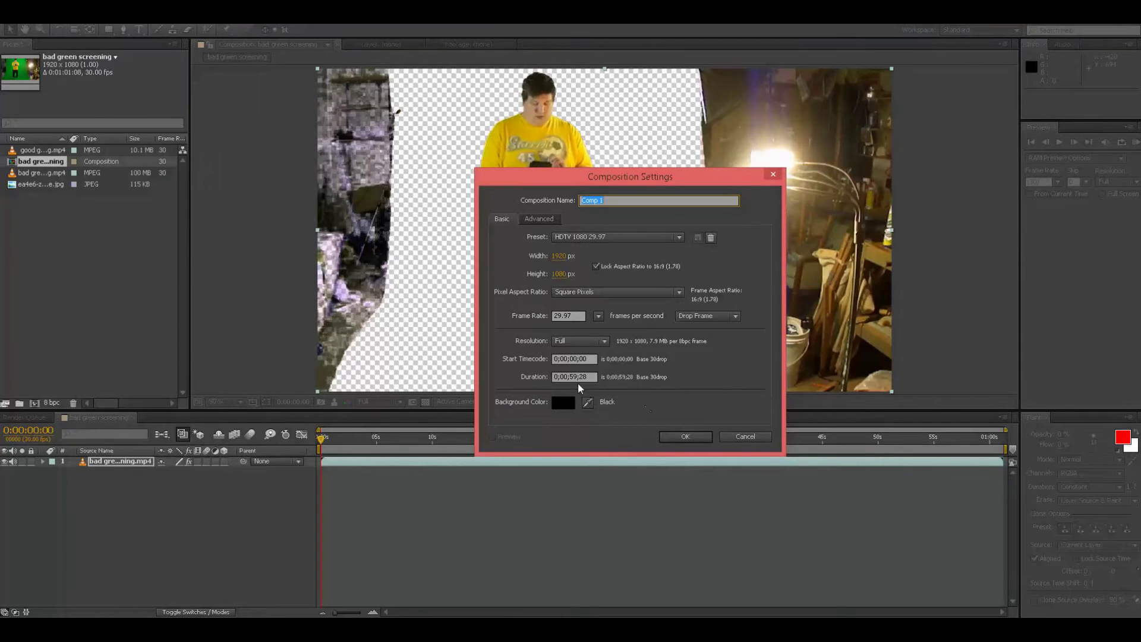
{"action": "left_click", "coordinate": [577, 378]}
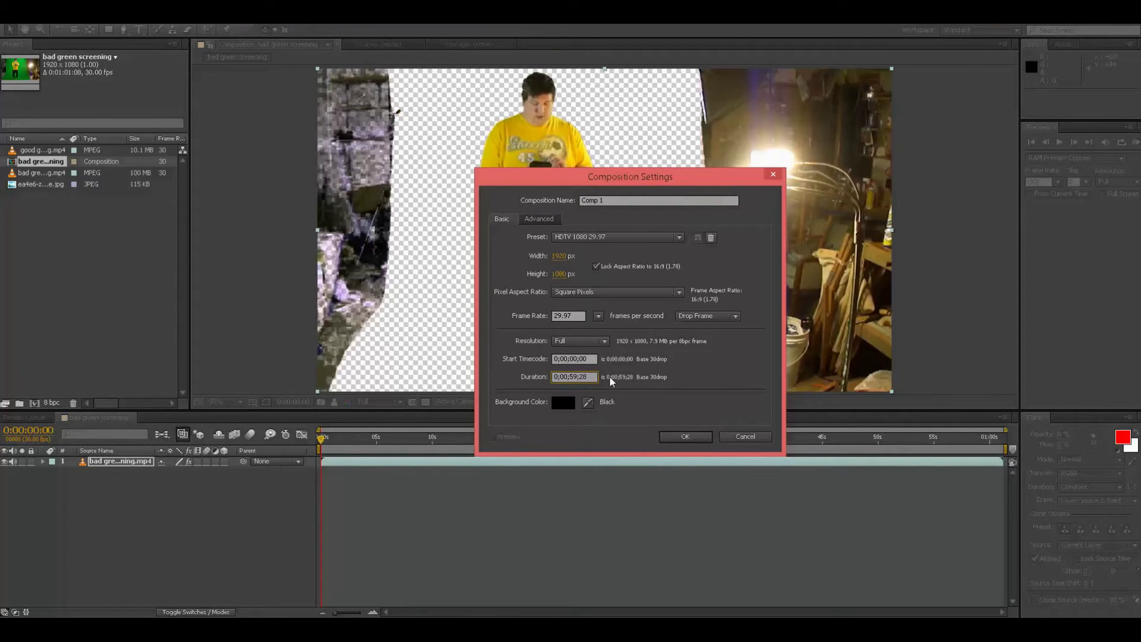
{"action": "type", "text": "1"}
Confirm Comp 1's settings and add bad green screening.mp4 to it as a layer
{"action": "left_click", "coordinate": [685, 436]}
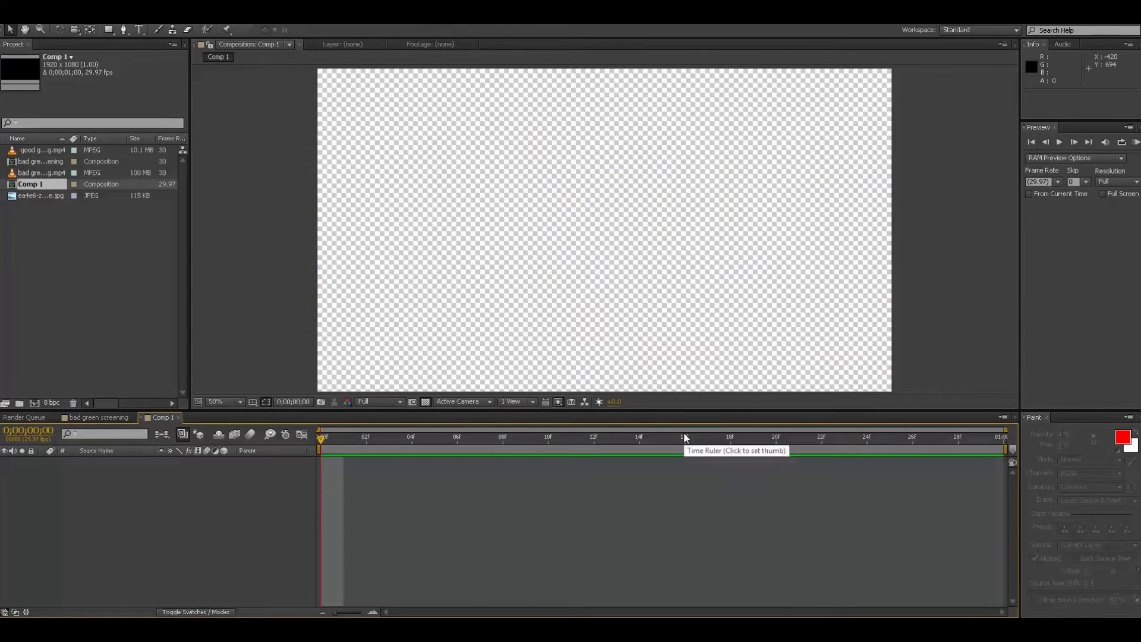
{"action": "left_click", "coordinate": [29, 172]}
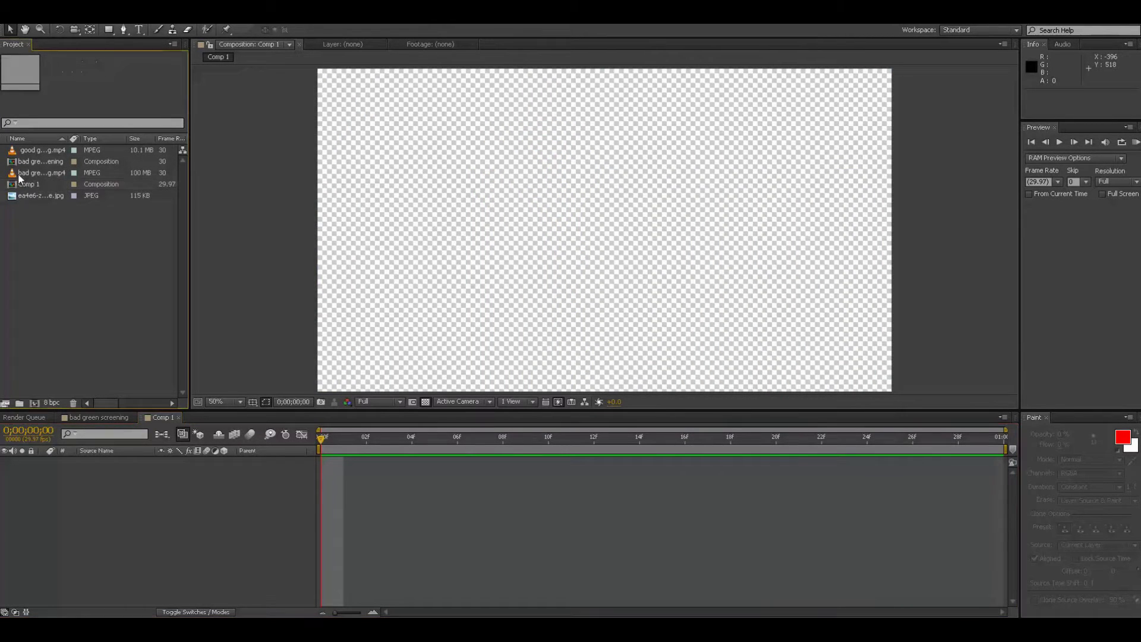
{"action": "left_click_drag", "start_coordinate": [24, 175], "coordinate": [606, 230]}
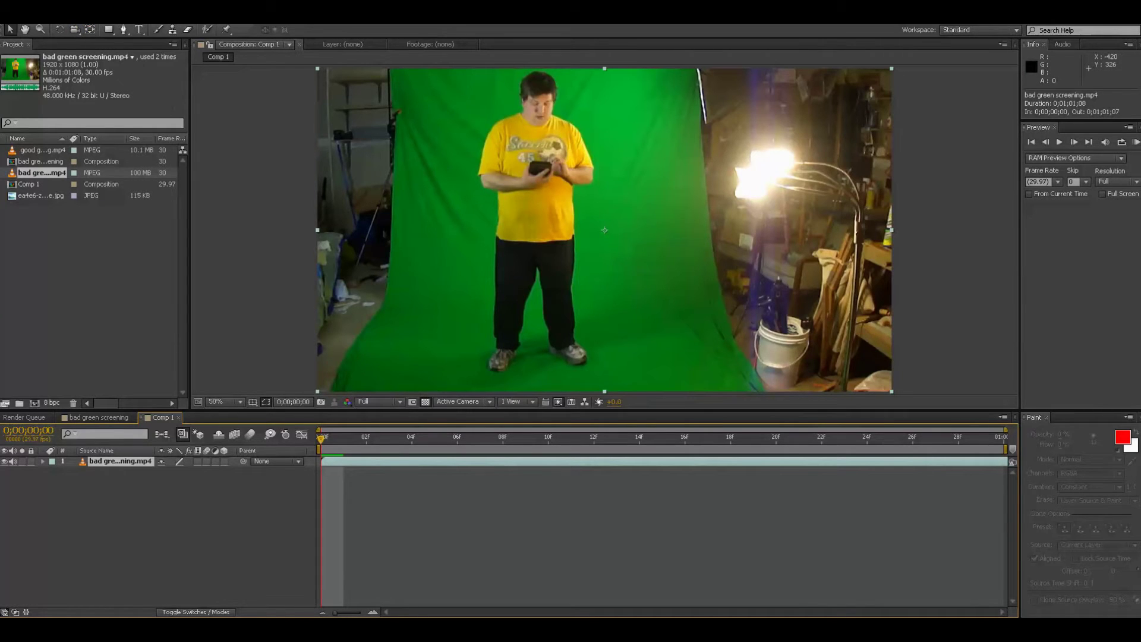
Apply Change to Color and sample the green backdrop for both the From and To colours
{"action": "key", "text": "alt+t"}
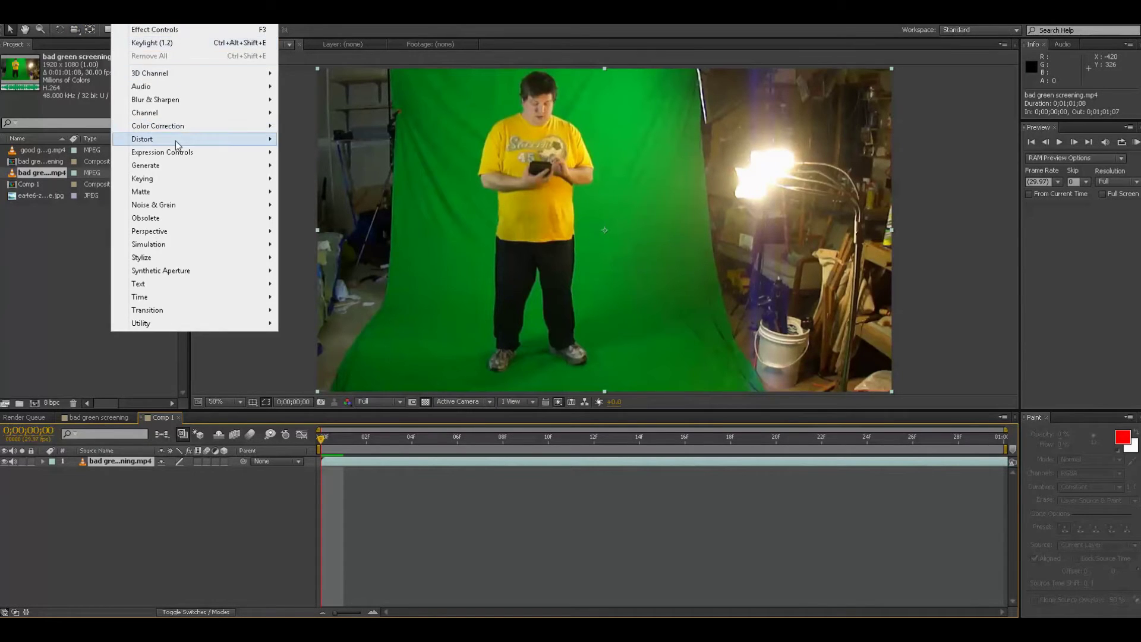
{"action": "mouse_move", "coordinate": [175, 131]}
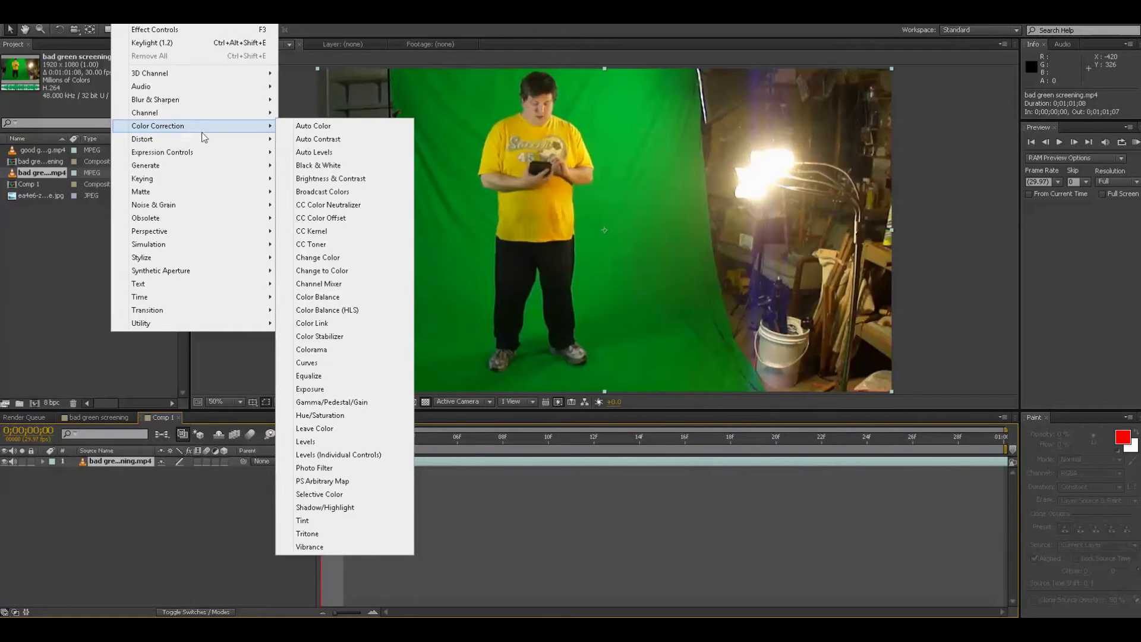
{"action": "left_click", "coordinate": [390, 271]}
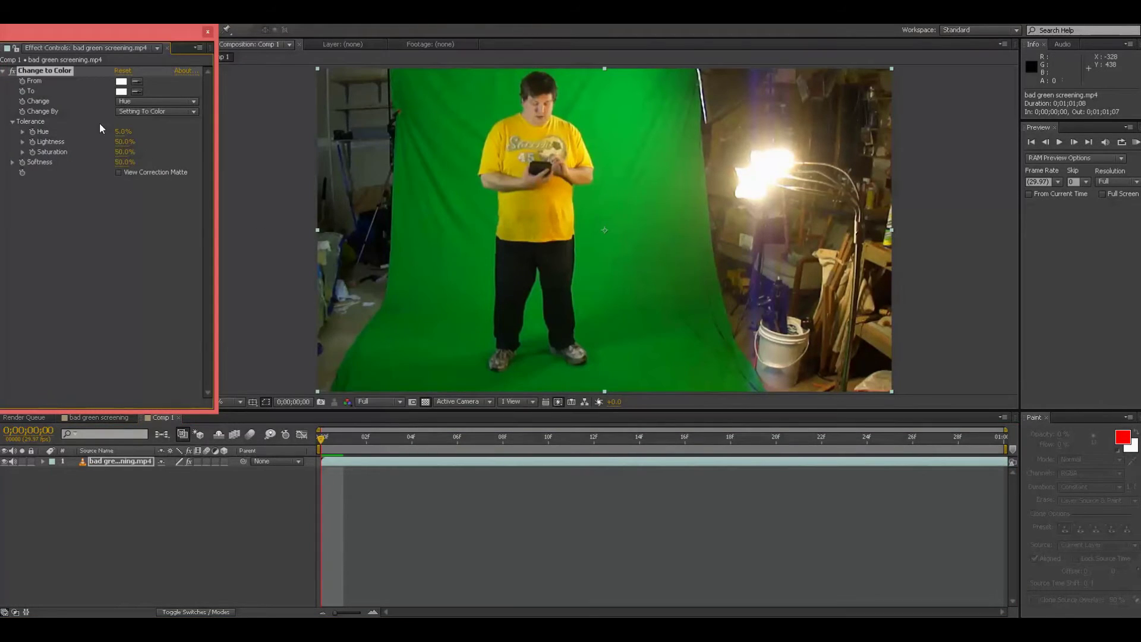
{"action": "left_click", "coordinate": [137, 84]}
{"action": "left_click", "coordinate": [655, 304]}
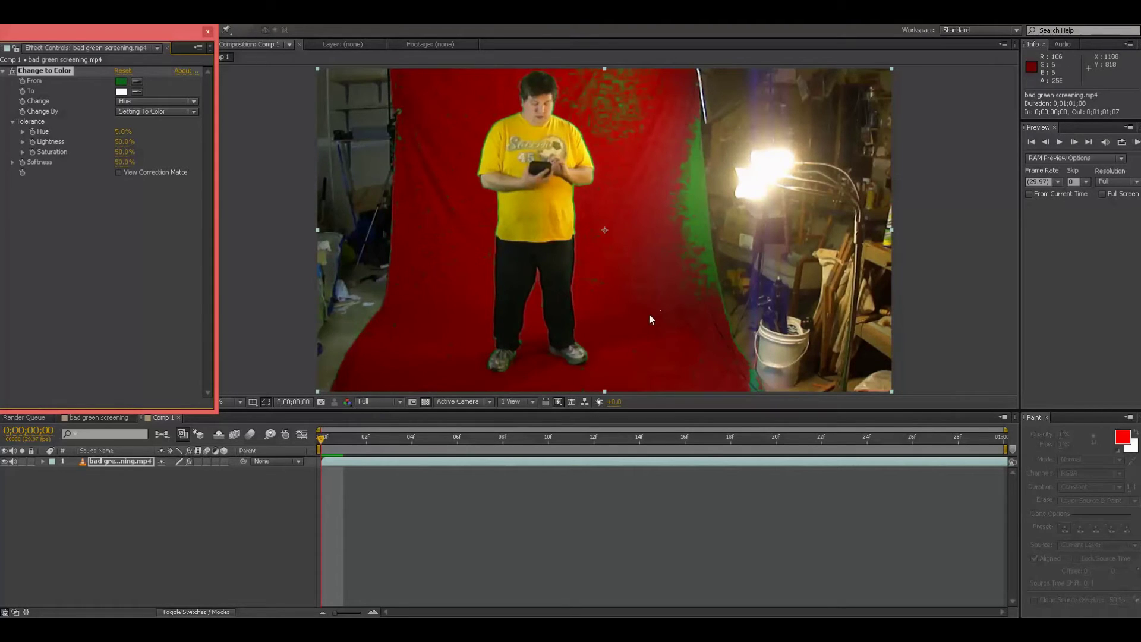
{"action": "left_click", "coordinate": [137, 92]}
{"action": "left_click", "coordinate": [704, 248]}
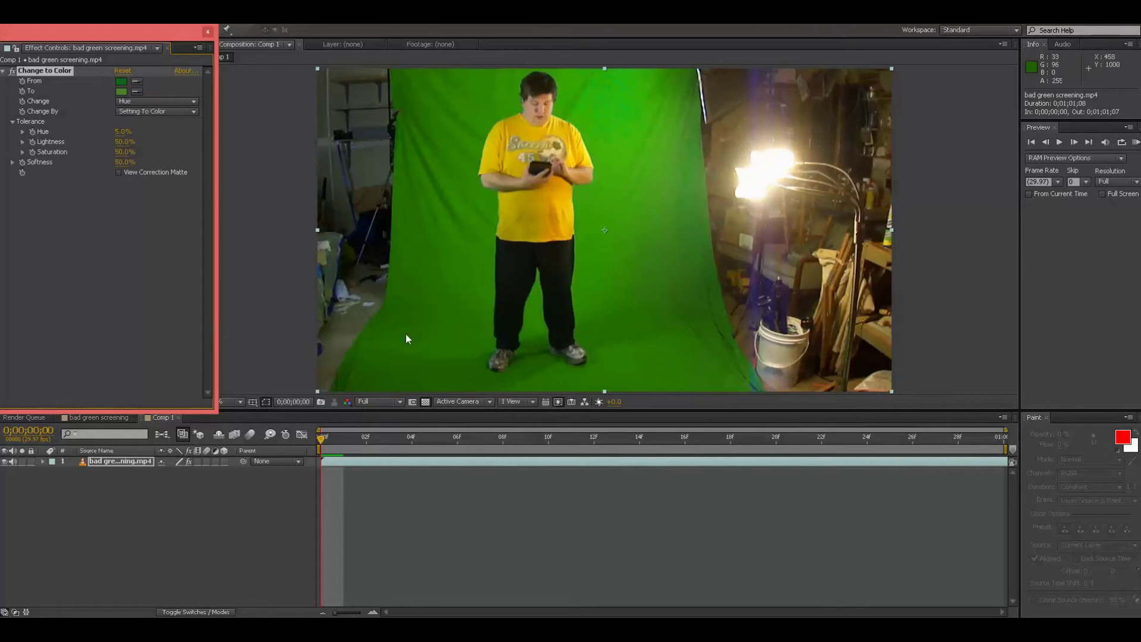
Set Change By to Transforming To Color, with tolerance Hue 0.0% and Lightness 92.5%
{"action": "left_click", "coordinate": [168, 112]}
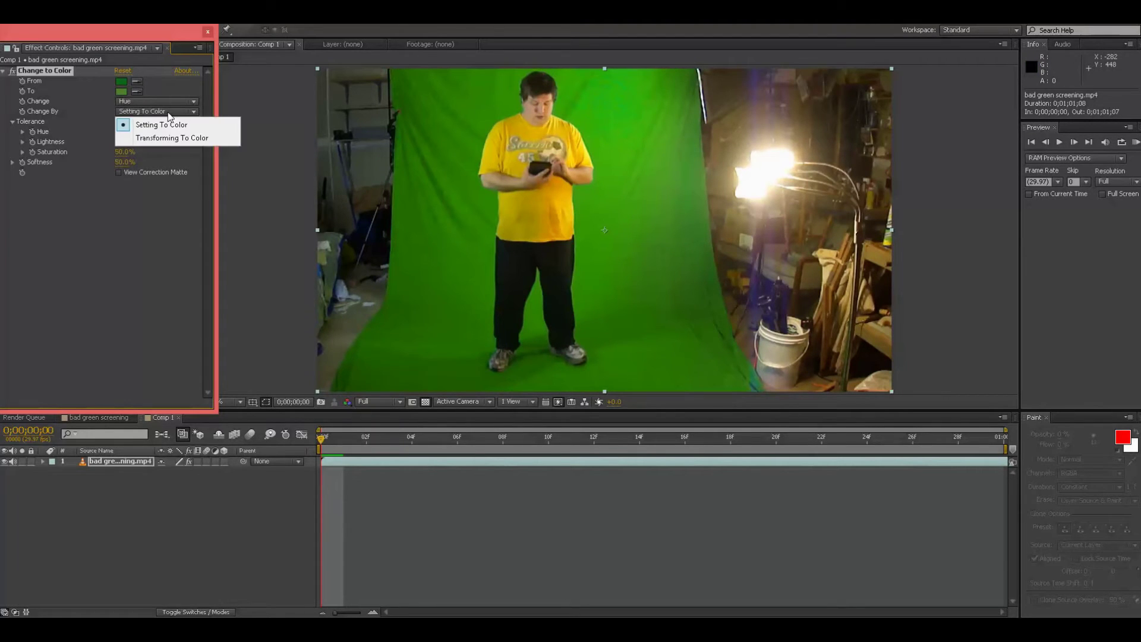
{"action": "left_click", "coordinate": [170, 137]}
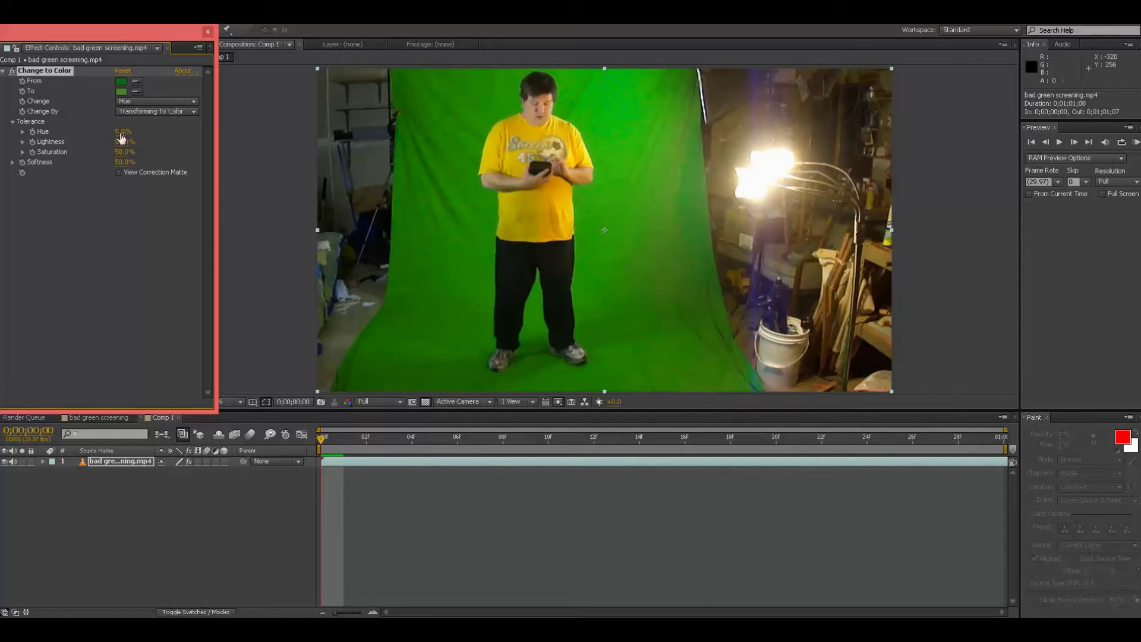
{"action": "mouse_move", "coordinate": [124, 131]}
{"action": "left_mouse_down"}
{"action": "mouse_move", "coordinate": [151, 132]}
{"action": "mouse_move", "coordinate": [113, 132]}
{"action": "left_mouse_up"}
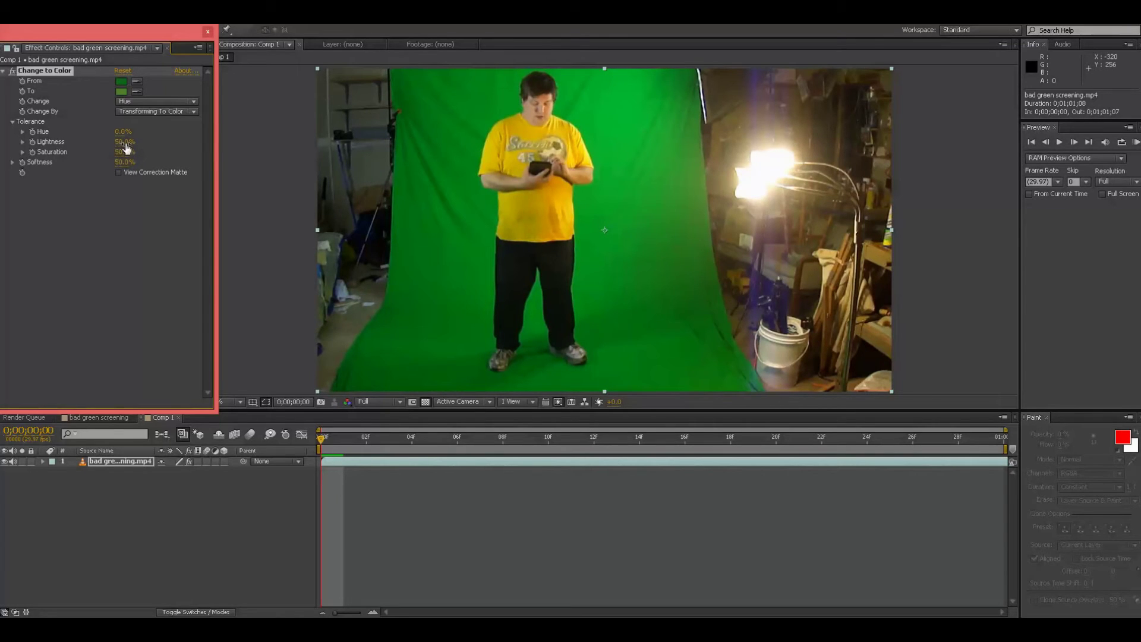
{"action": "left_click_drag", "start_coordinate": [123, 142], "coordinate": [161, 142]}
{"action": "left_click_drag", "start_coordinate": [77, 138], "coordinate": [106, 141]}
Reselect the footage layer, apply Keylight (1.2), and eyedrop the green backdrop as Screen Colour
{"action": "left_click", "coordinate": [254, 233]}
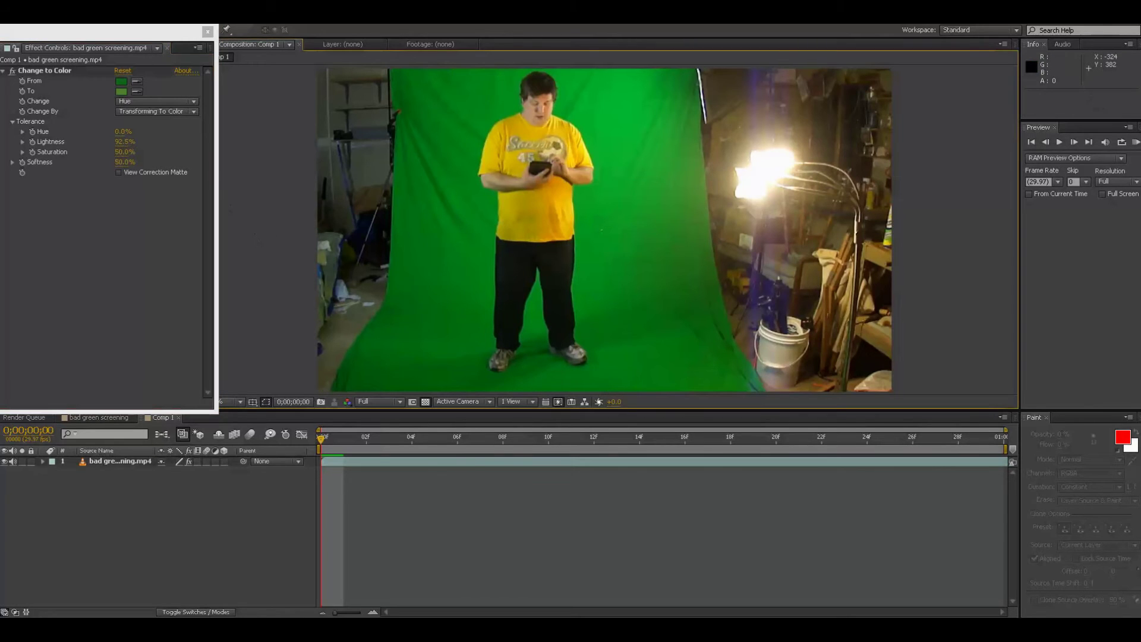
{"action": "left_click", "coordinate": [118, 12]}
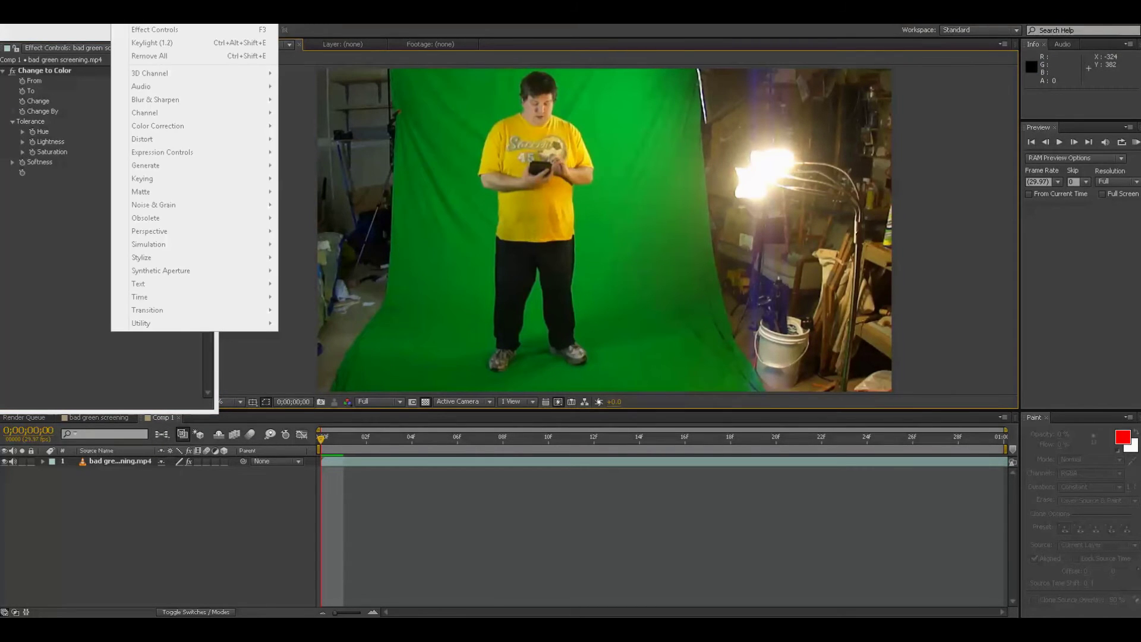
{"action": "left_click", "coordinate": [363, 205]}
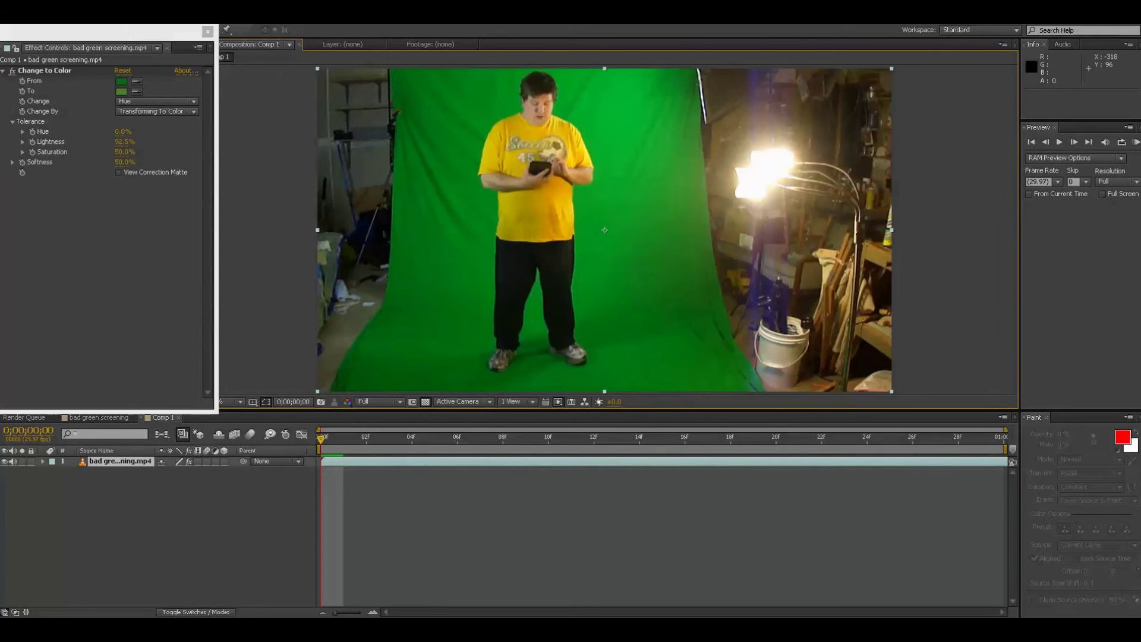
{"action": "key", "text": "alt+t"}
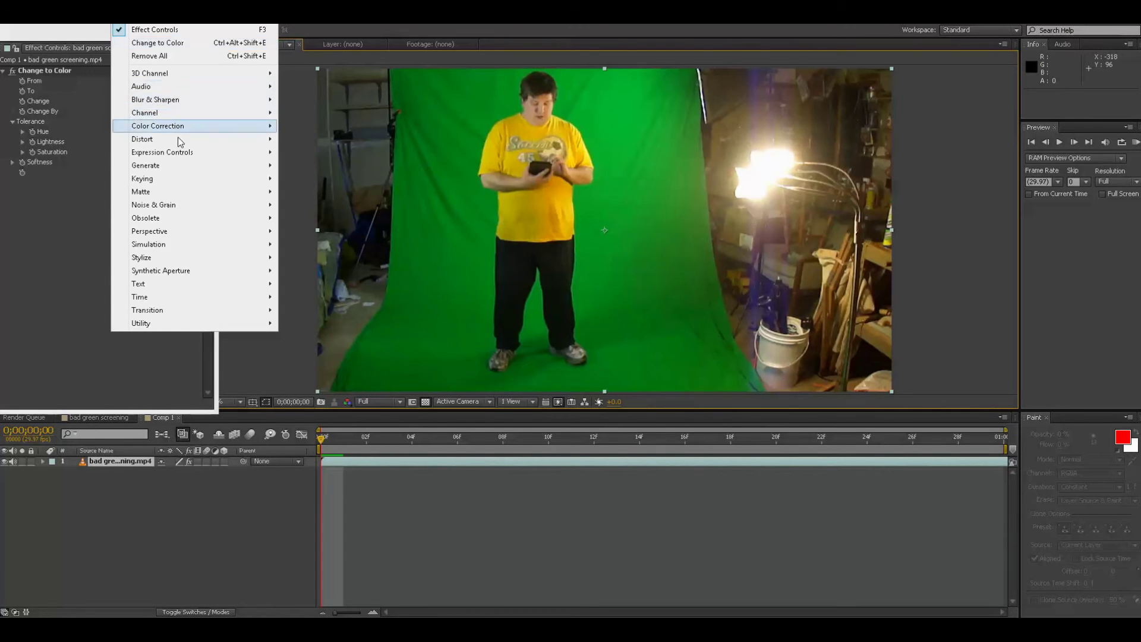
{"action": "mouse_move", "coordinate": [192, 182]}
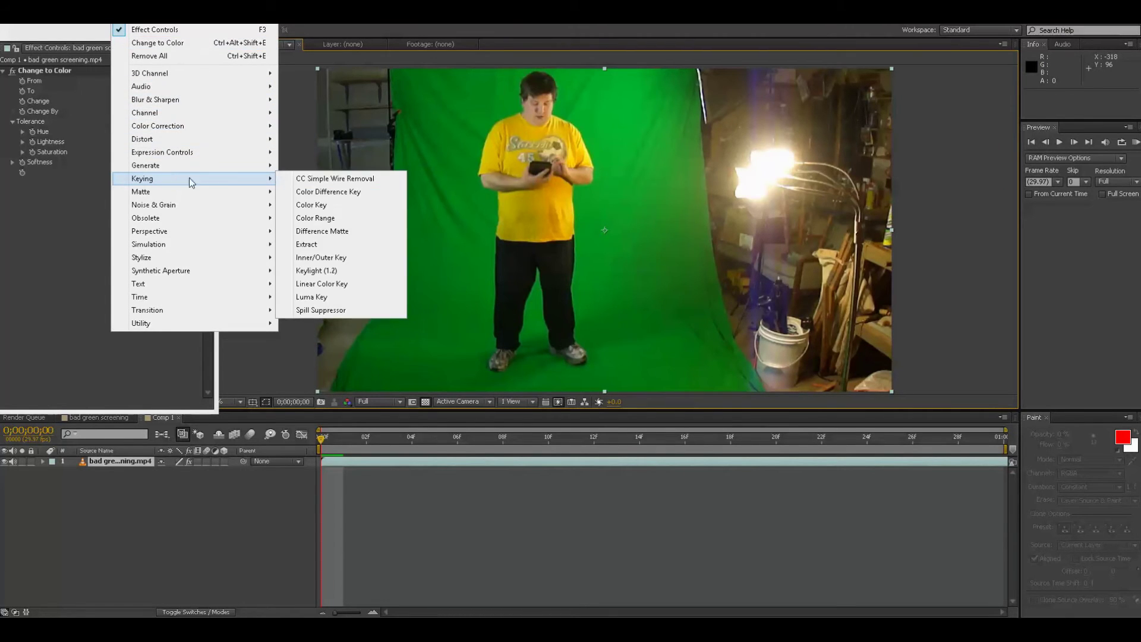
{"action": "left_click", "coordinate": [348, 270]}
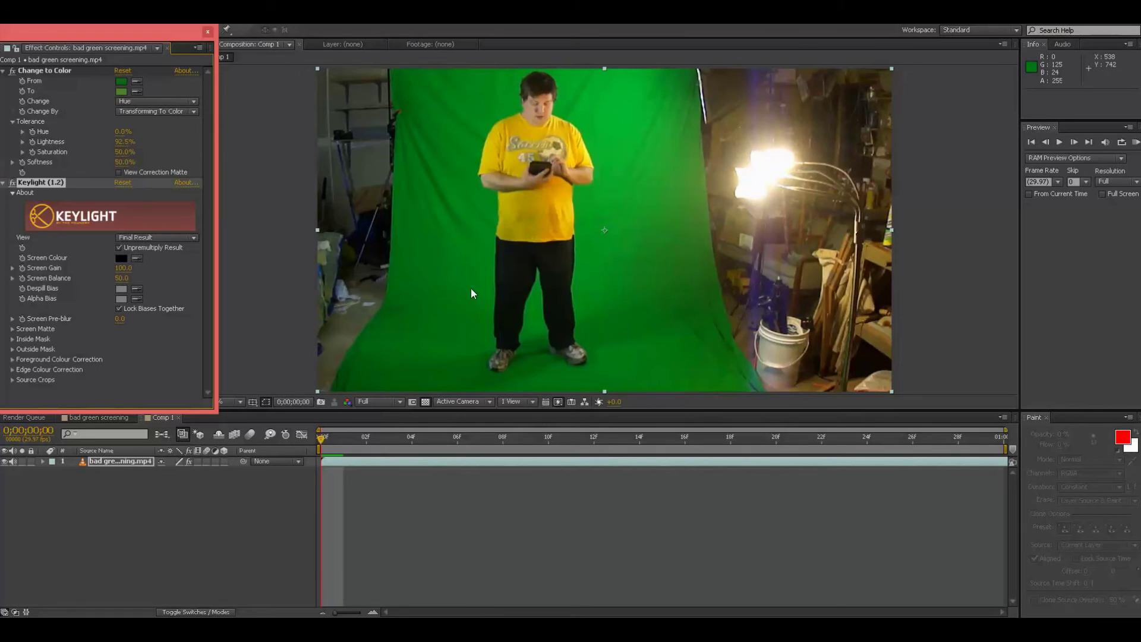
{"action": "left_click", "coordinate": [137, 258]}
{"action": "left_click", "coordinate": [456, 262]}
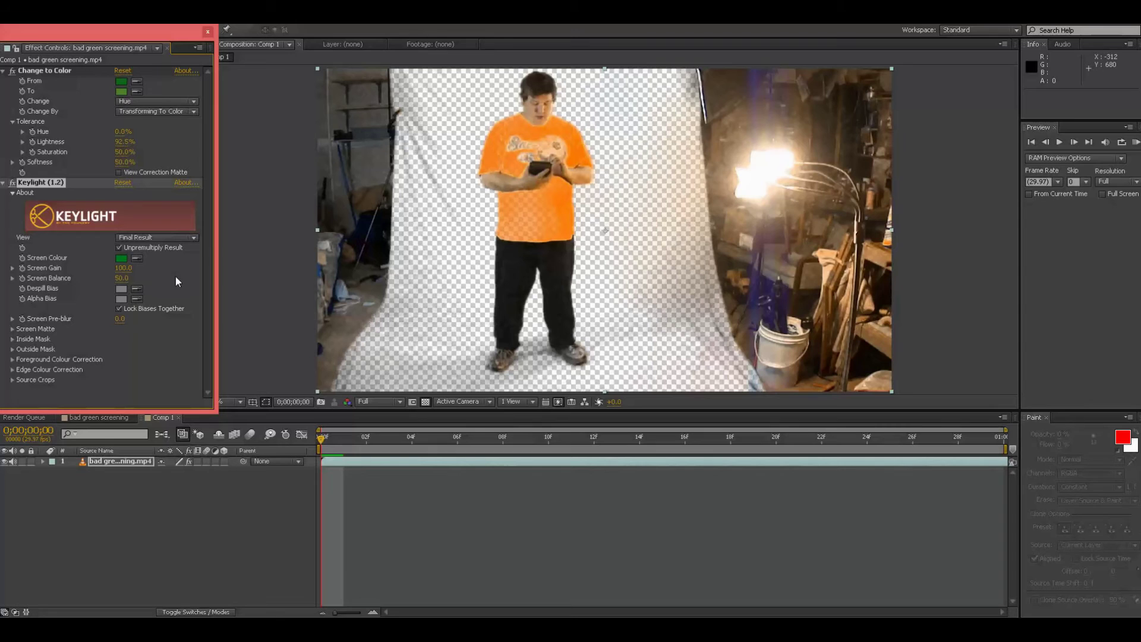
Set Keylight's Screen Gain to 167.0 and Screen Balance to 0.0
{"action": "left_click_drag", "start_coordinate": [119, 267], "coordinate": [85, 277]}
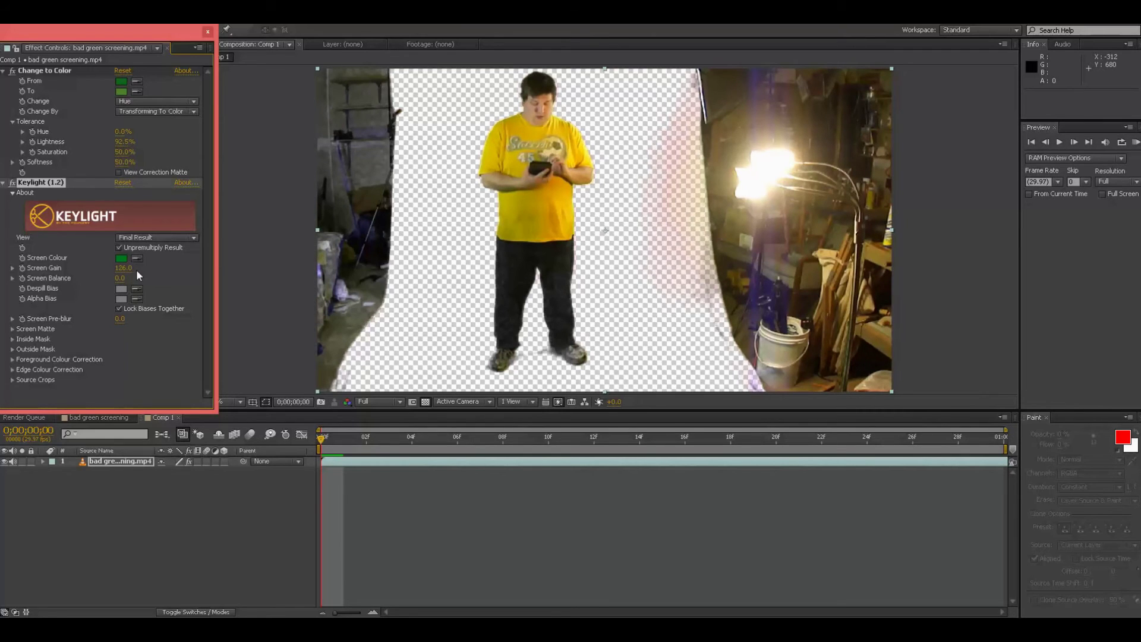
{"action": "mouse_move", "coordinate": [123, 268]}
{"action": "left_mouse_down"}
{"action": "mouse_move", "coordinate": [141, 267]}
{"action": "mouse_move", "coordinate": [132, 280]}
{"action": "left_mouse_up"}
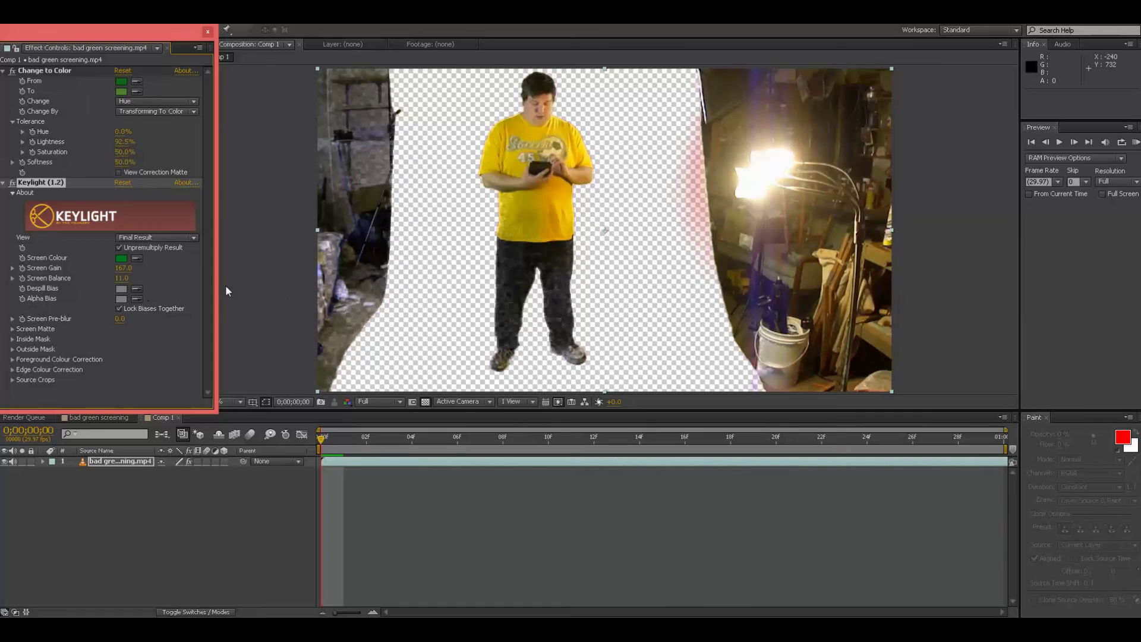
{"action": "left_click", "coordinate": [128, 274]}
{"action": "type", "text": "0"}
{"action": "key", "text": "Return"}
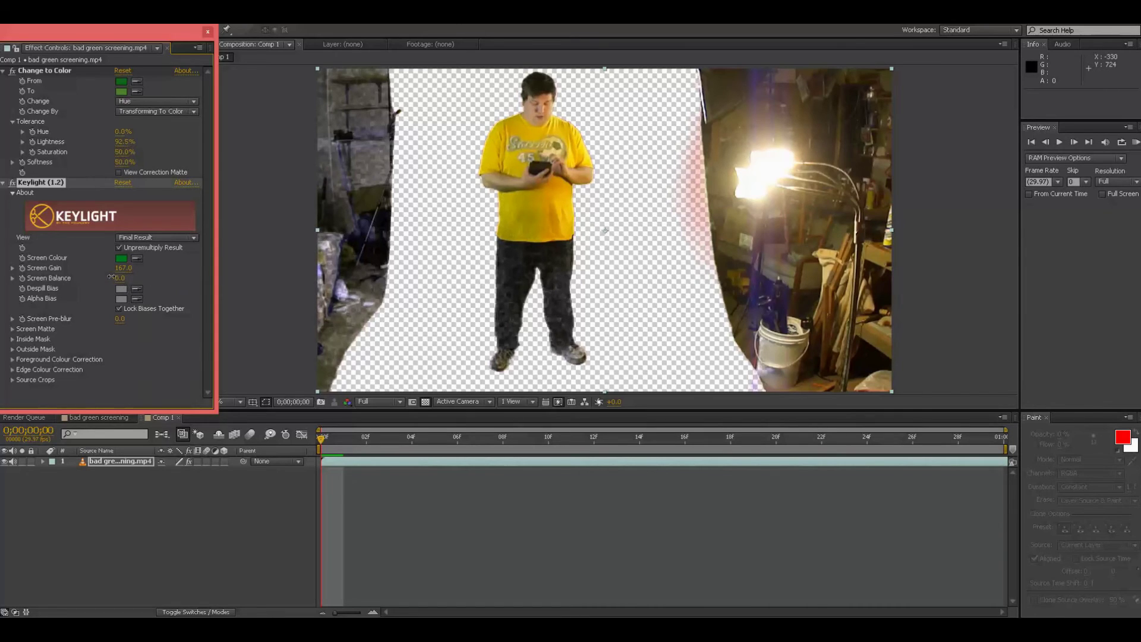
{"action": "left_click", "coordinate": [123, 268]}
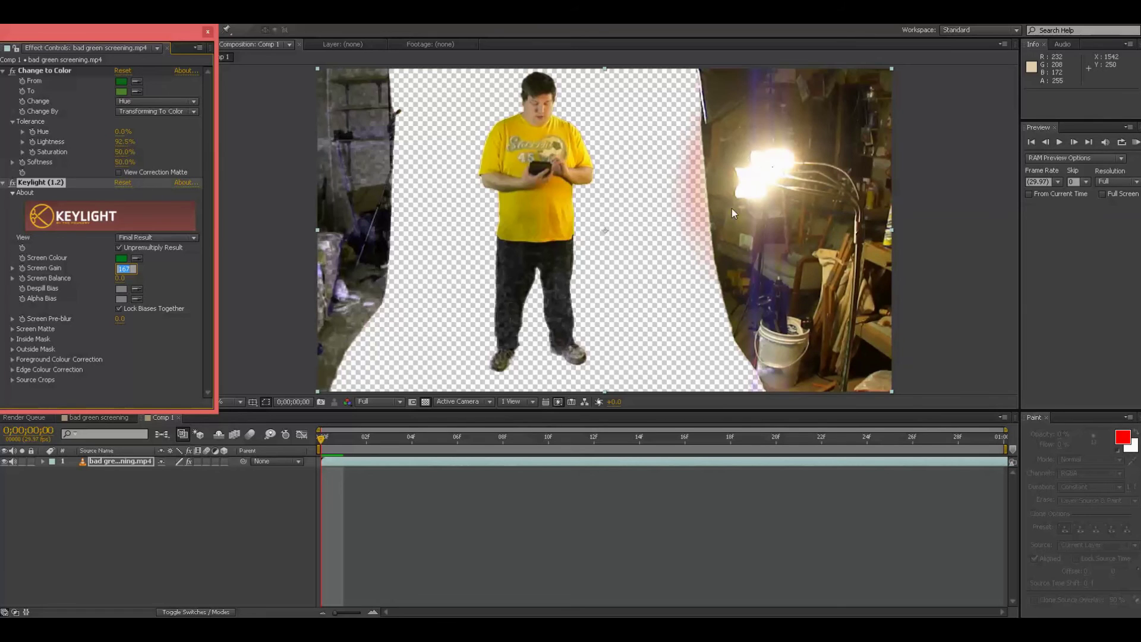
Add a new mask to the keyed layer and pull its right edge left past the garage lights
{"action": "right_click", "coordinate": [632, 216]}
{"action": "mouse_move", "coordinate": [666, 173]}
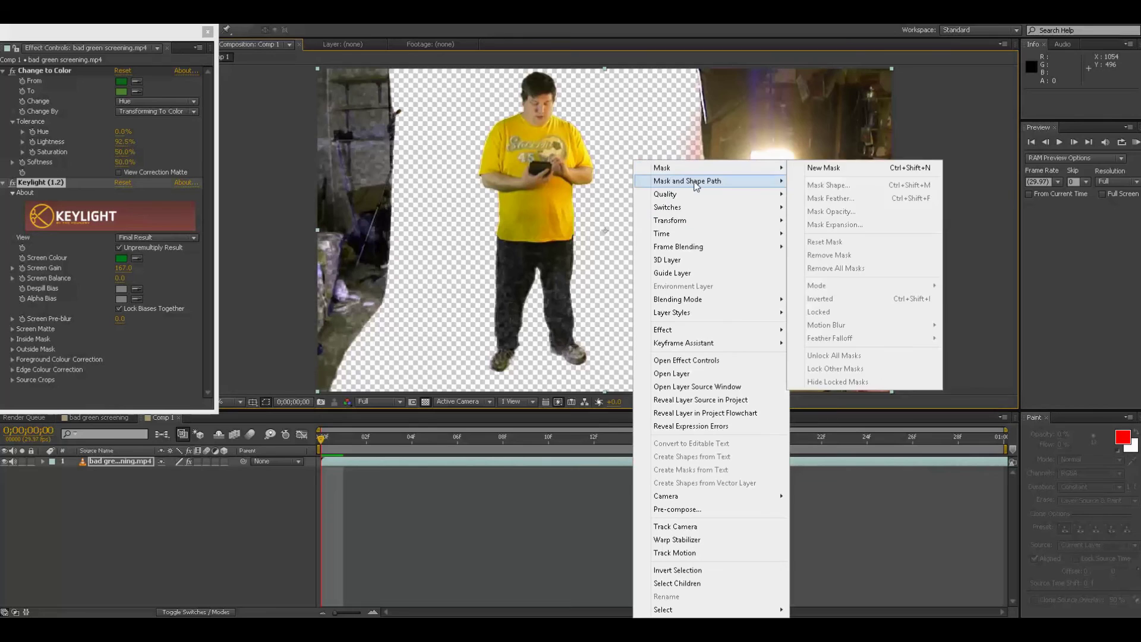
{"action": "left_click", "coordinate": [832, 168]}
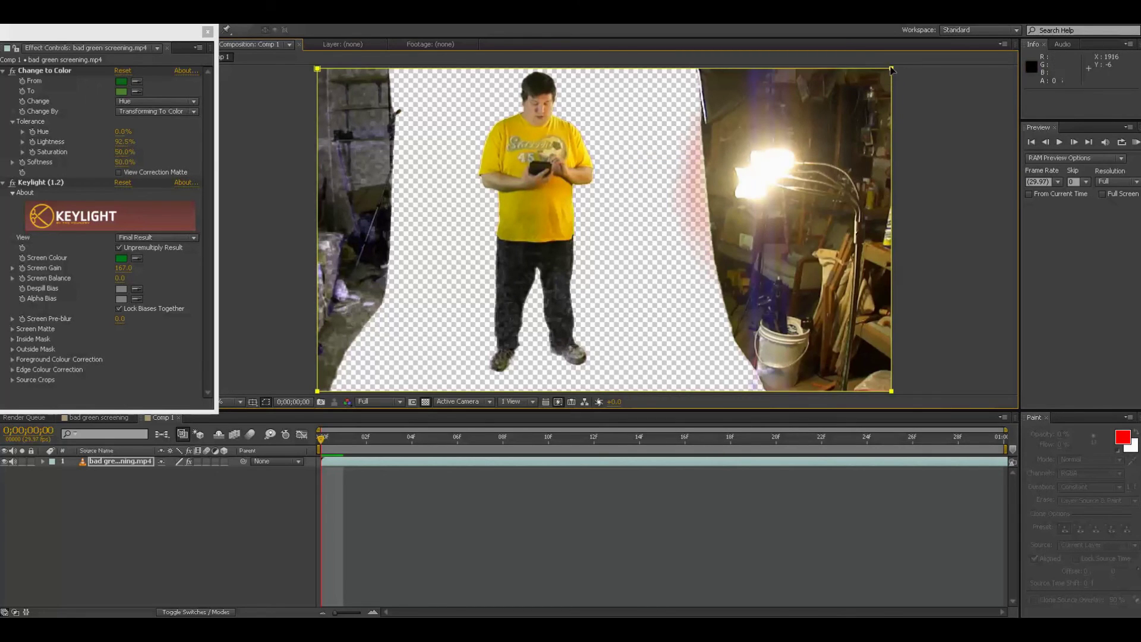
{"action": "left_click_drag", "start_coordinate": [892, 69], "coordinate": [670, 71]}
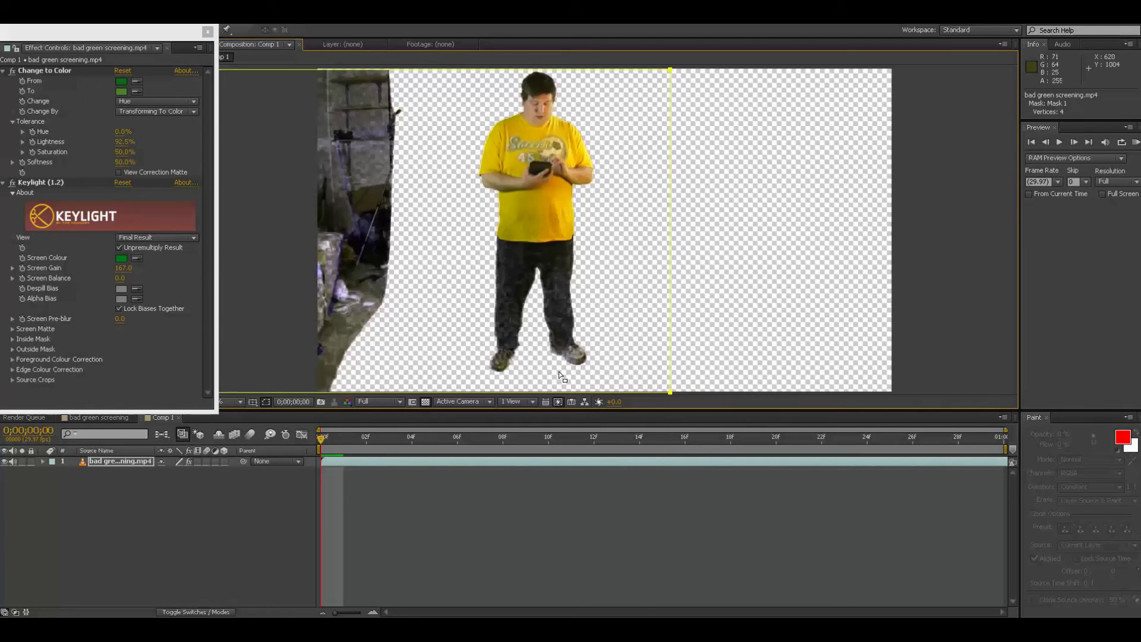
{"action": "left_click", "coordinate": [787, 239]}
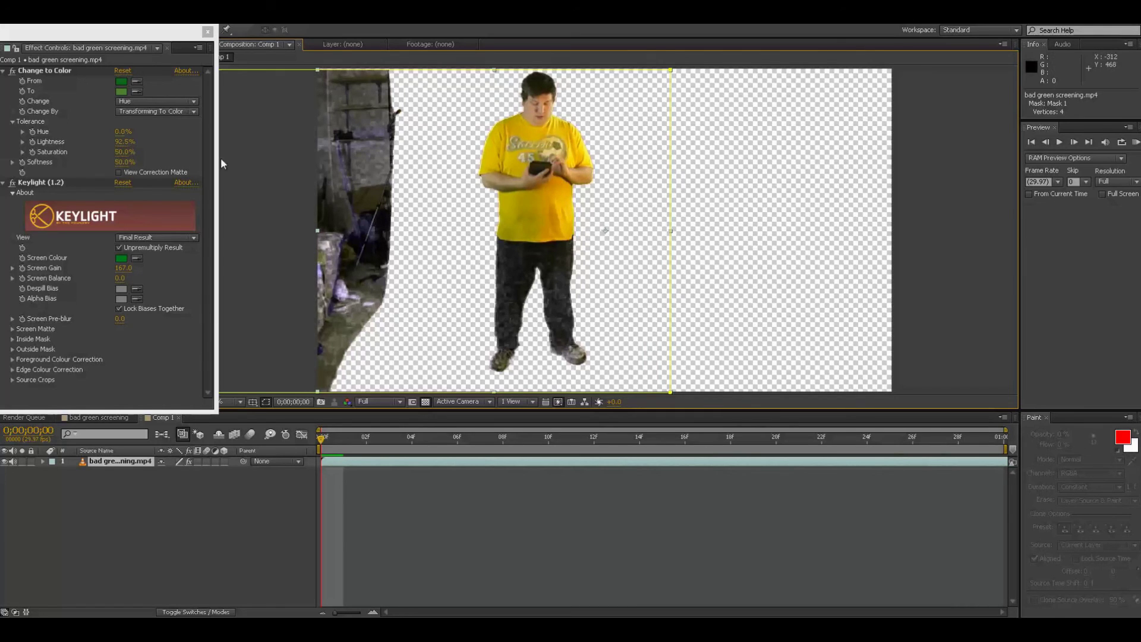
{"action": "left_click", "coordinate": [207, 32]}
Place the zombie-horde image beneath the footage and scale it up to fill the frame
{"action": "left_click", "coordinate": [33, 196]}
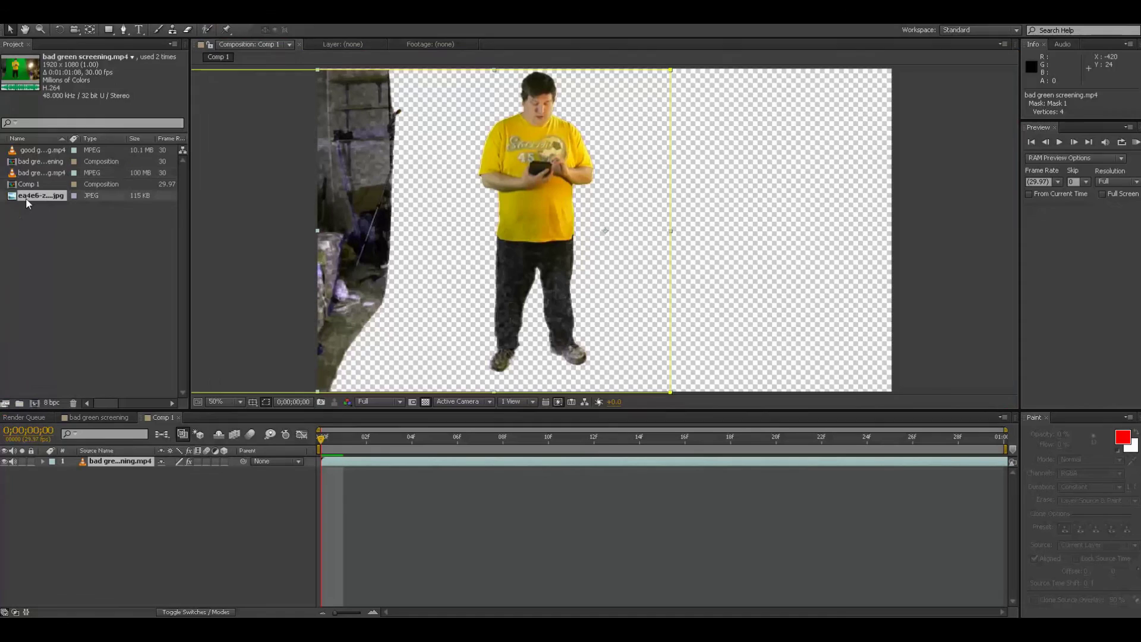
{"action": "left_click_drag", "start_coordinate": [33, 198], "coordinate": [122, 516]}
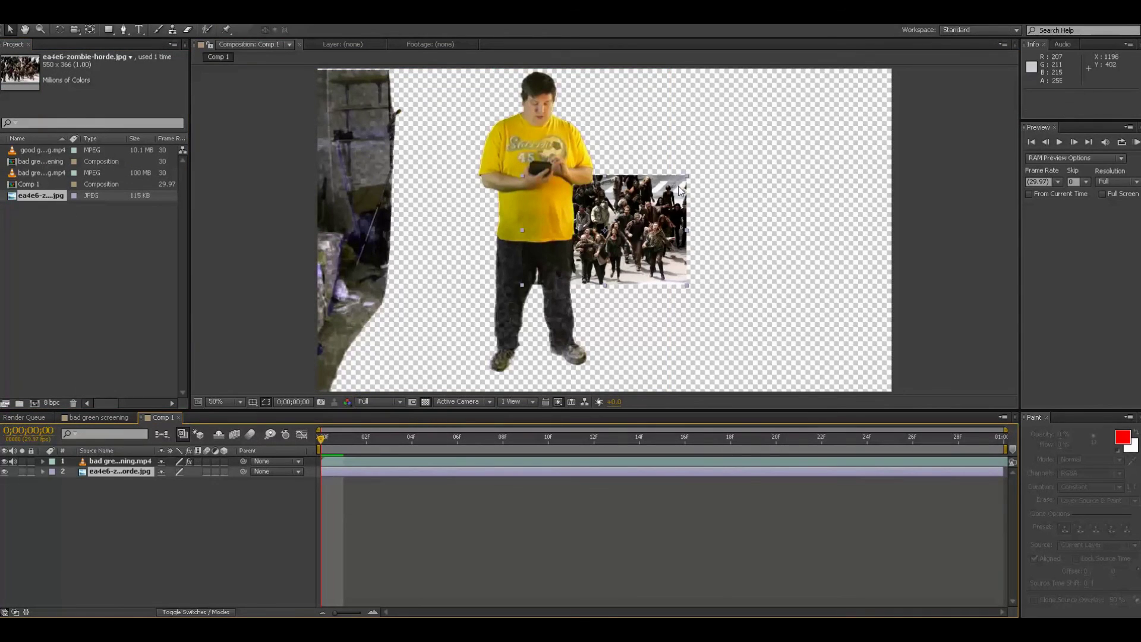
{"action": "left_click_drag", "start_coordinate": [688, 176], "coordinate": [916, 33]}
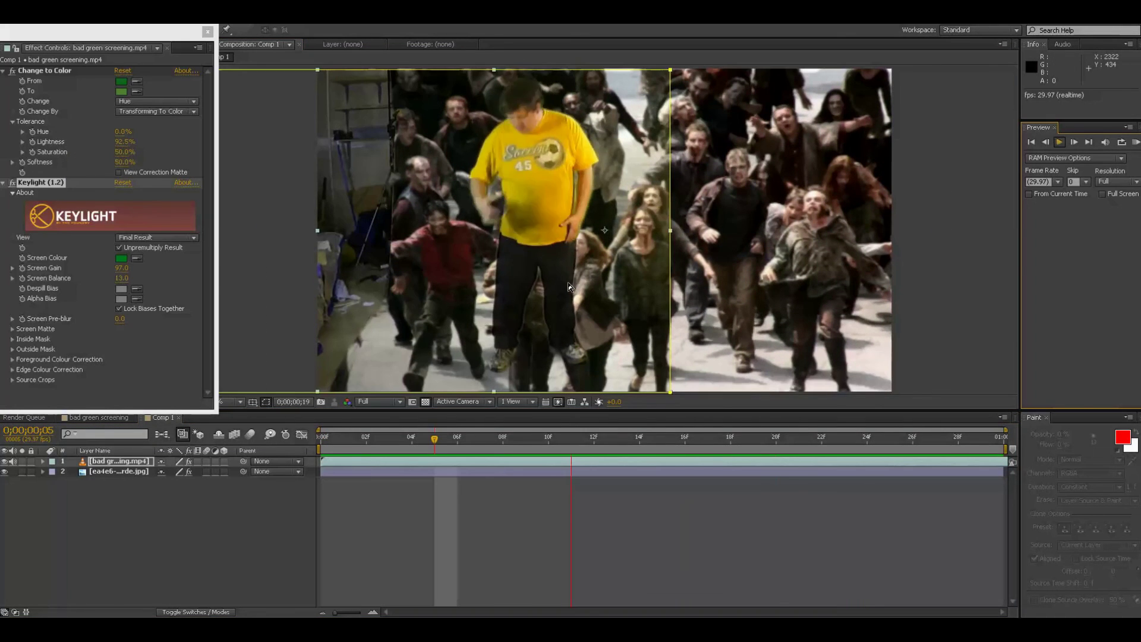
Set Keylight's Screen Gain to 139.0 and play back the composite to check the key
{"action": "key", "text": "space"}
{"action": "left_click", "coordinate": [975, 266]}
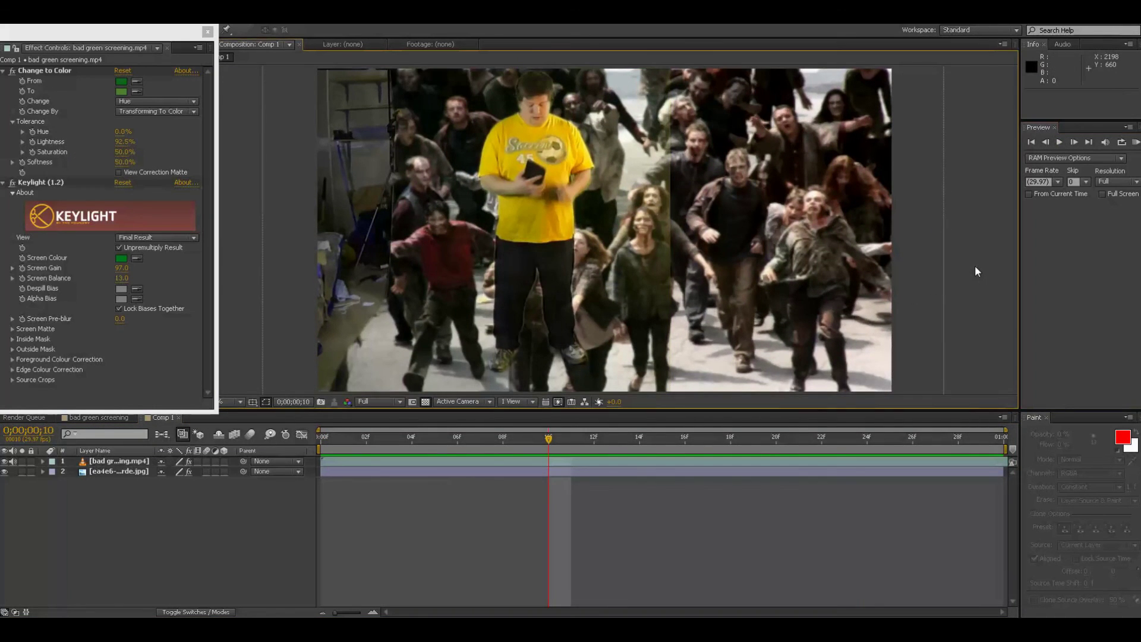
{"action": "left_click", "coordinate": [122, 268]}
{"action": "left_click", "coordinate": [127, 278]}
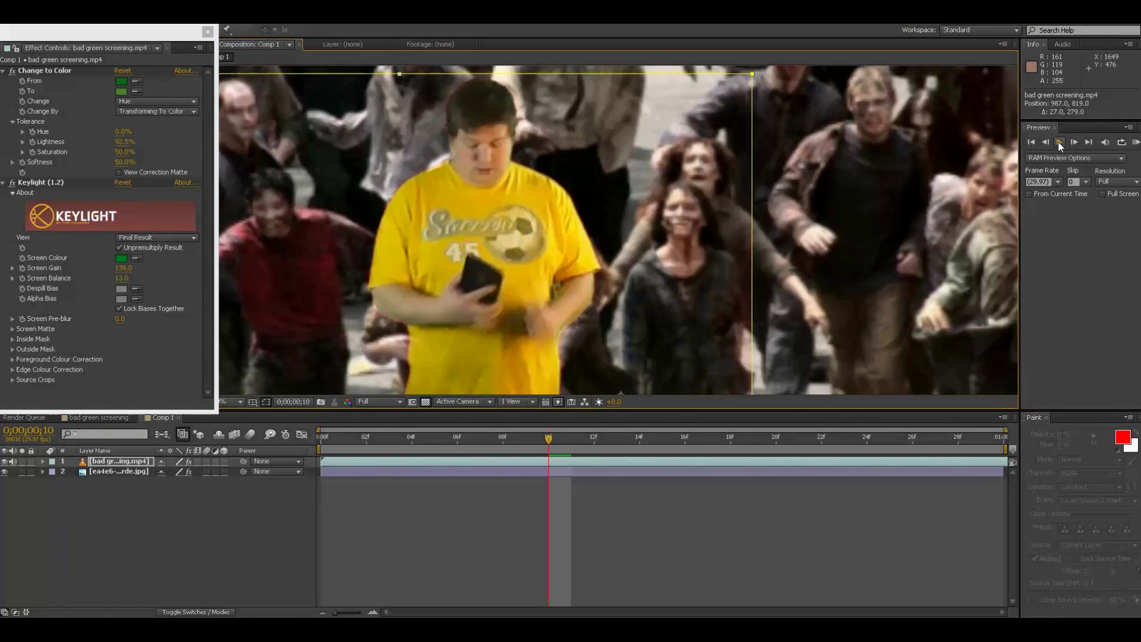
{"action": "left_click", "coordinate": [1058, 141]}
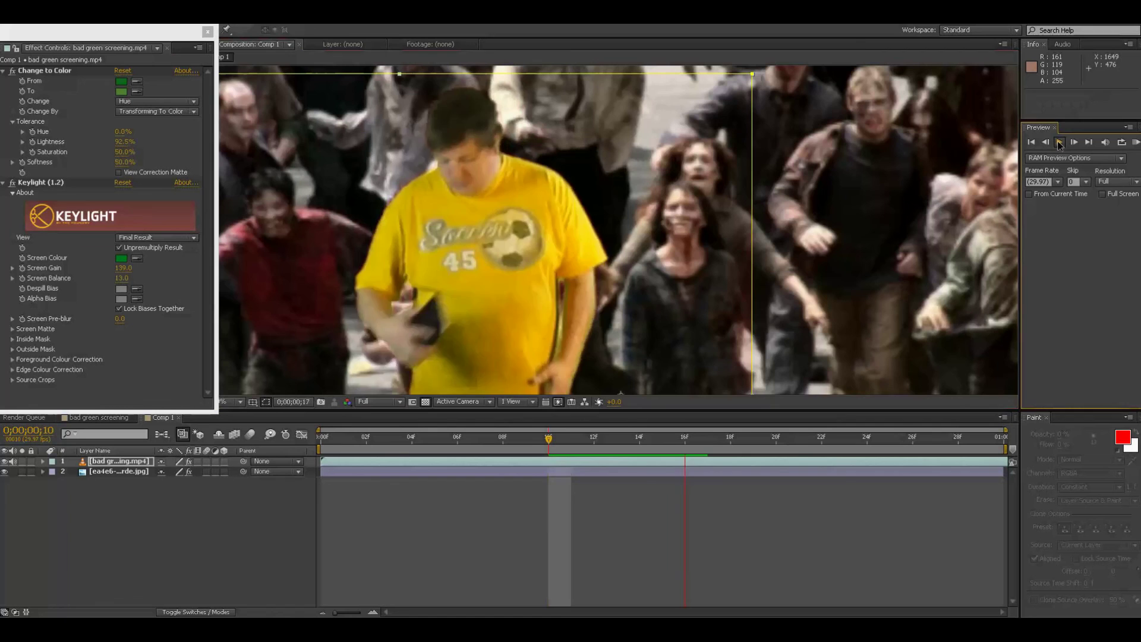